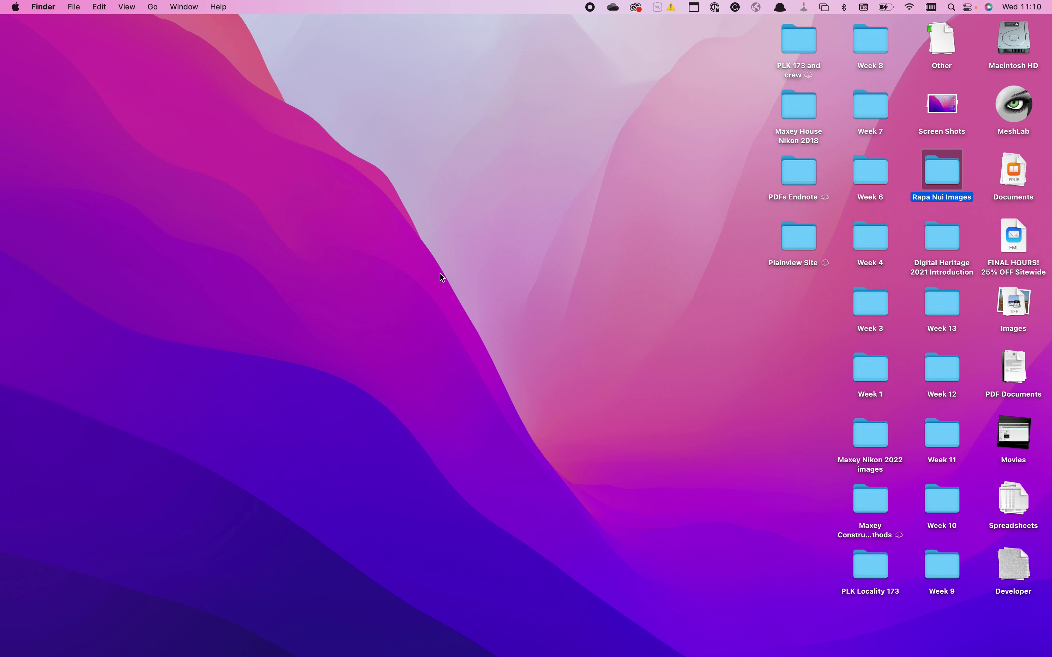
# - Bring the Safari window with the meshlab.net news page to the front from the Dock
pyautogui.moveTo(435, 652)
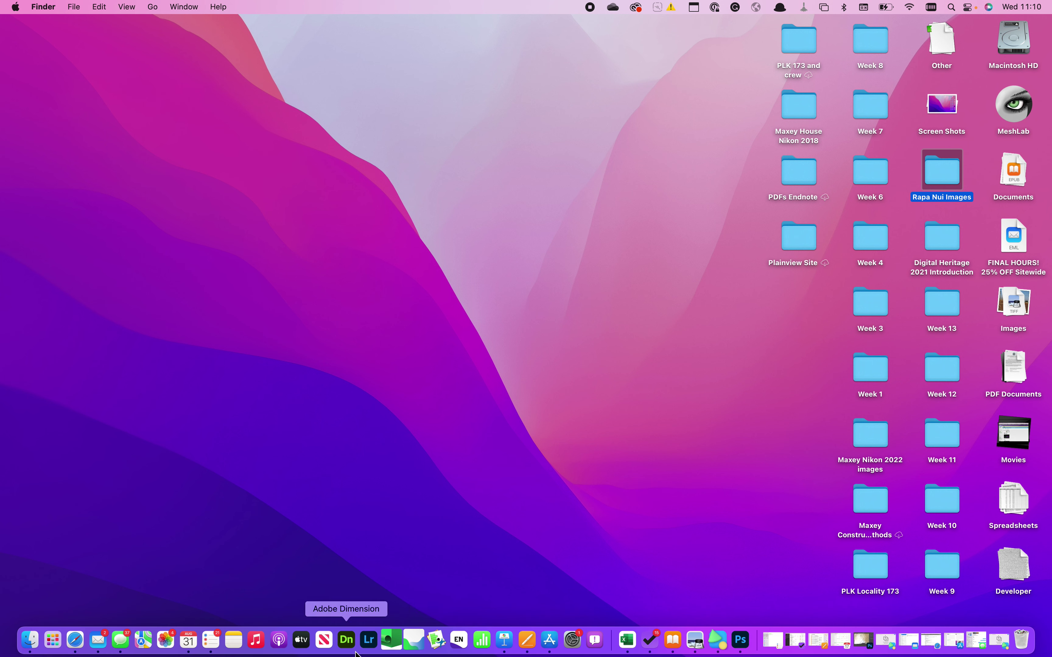
pyautogui.click(77, 643)
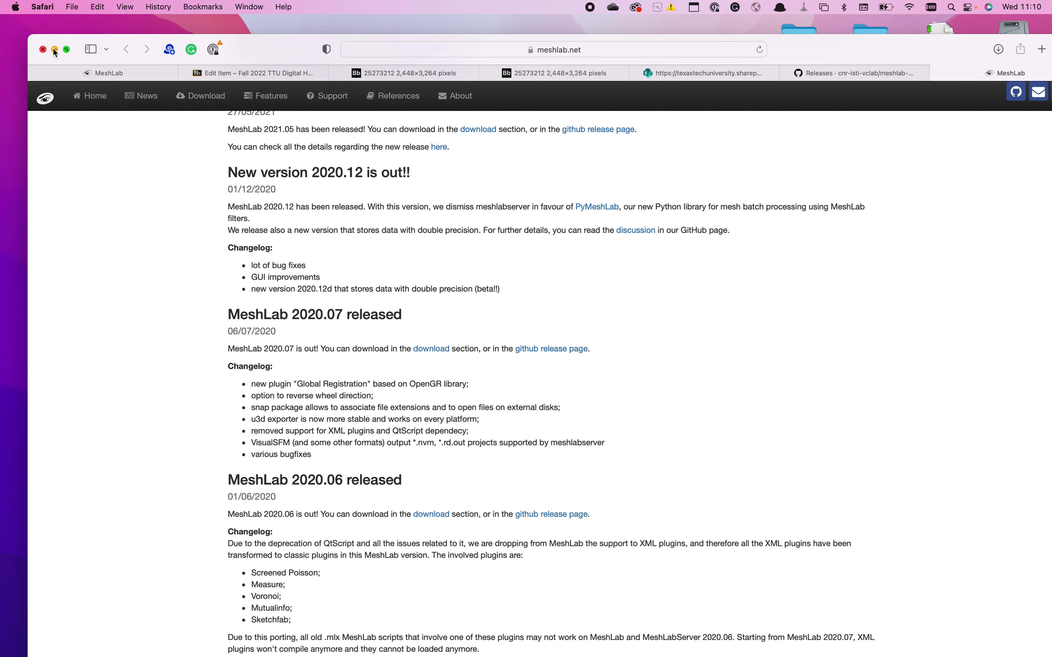
# - Scroll through the meshlab.net news and Download sections, then minimize Safari
pyautogui.scroll(15, 216, 272)
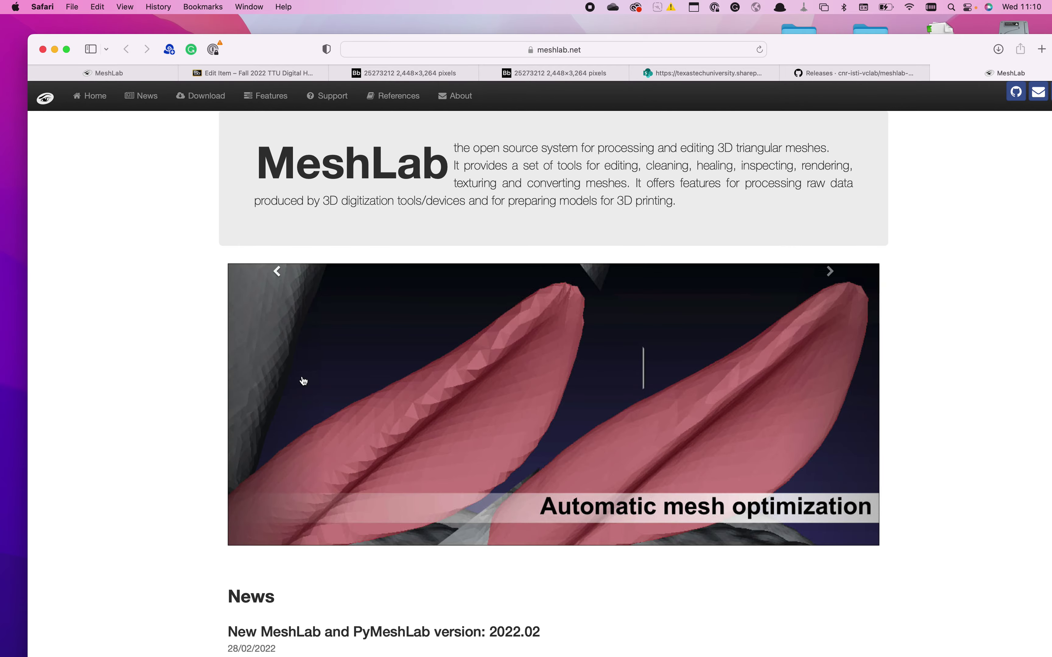
pyautogui.scroll(-1, 304, 382)
pyautogui.scroll(1, 304, 381)
pyautogui.scroll(-1, 304, 381)
pyautogui.scroll(1, 303, 382)
pyautogui.scroll(-20, 303, 382)
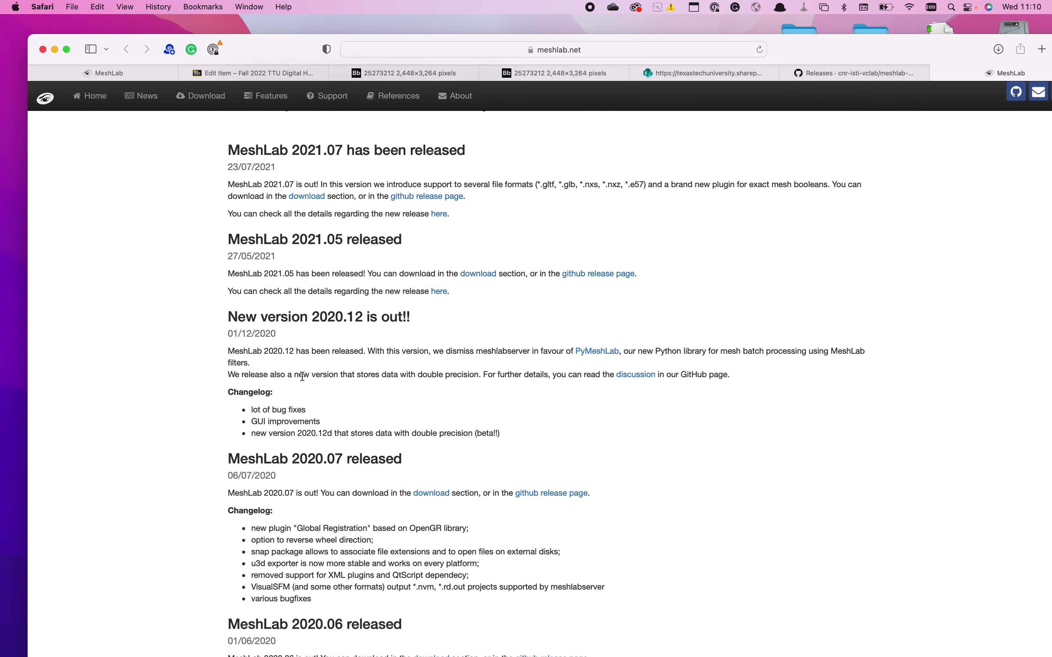
pyautogui.scroll(3, 304, 381)
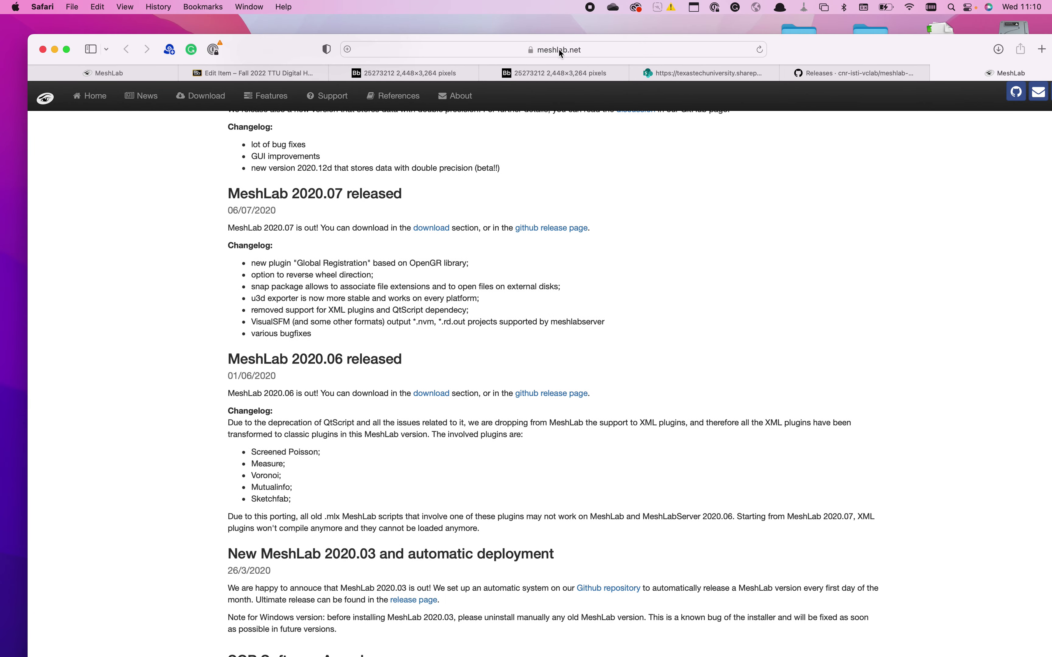
pyautogui.scroll(-15, 560, 285)
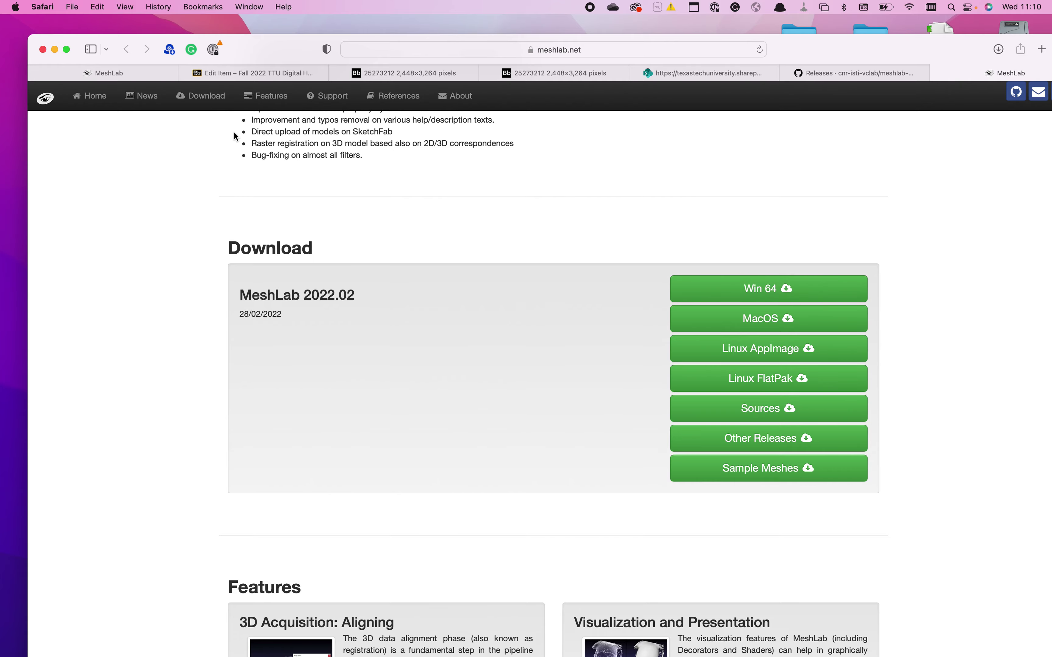
pyautogui.click(55, 49)
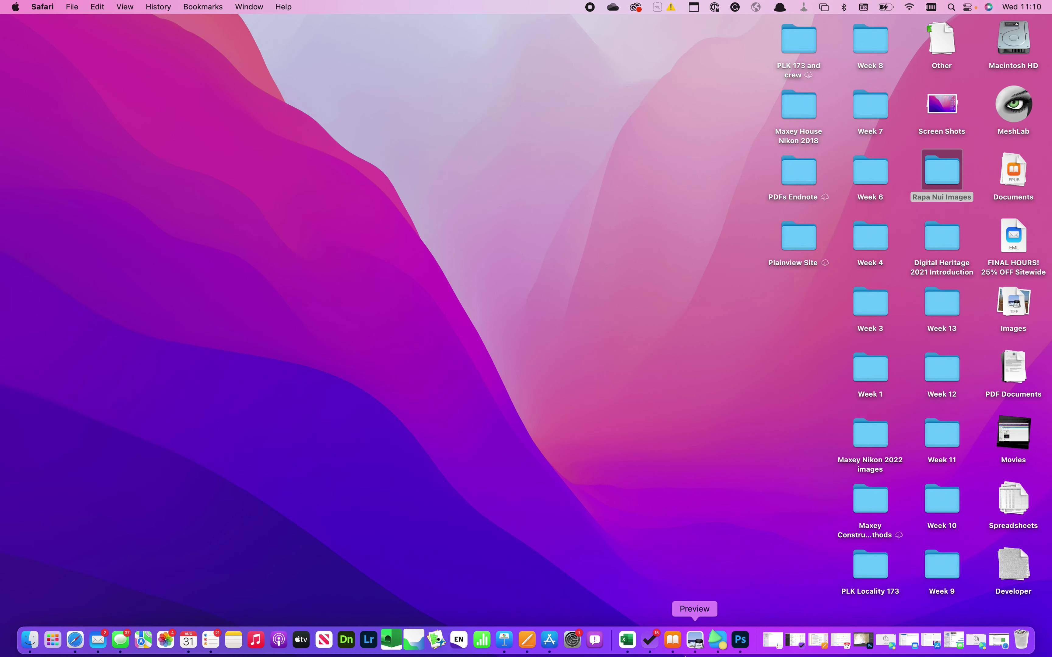
# - Reopen the App Store and search again for 'object capture'
pyautogui.click(549, 639)
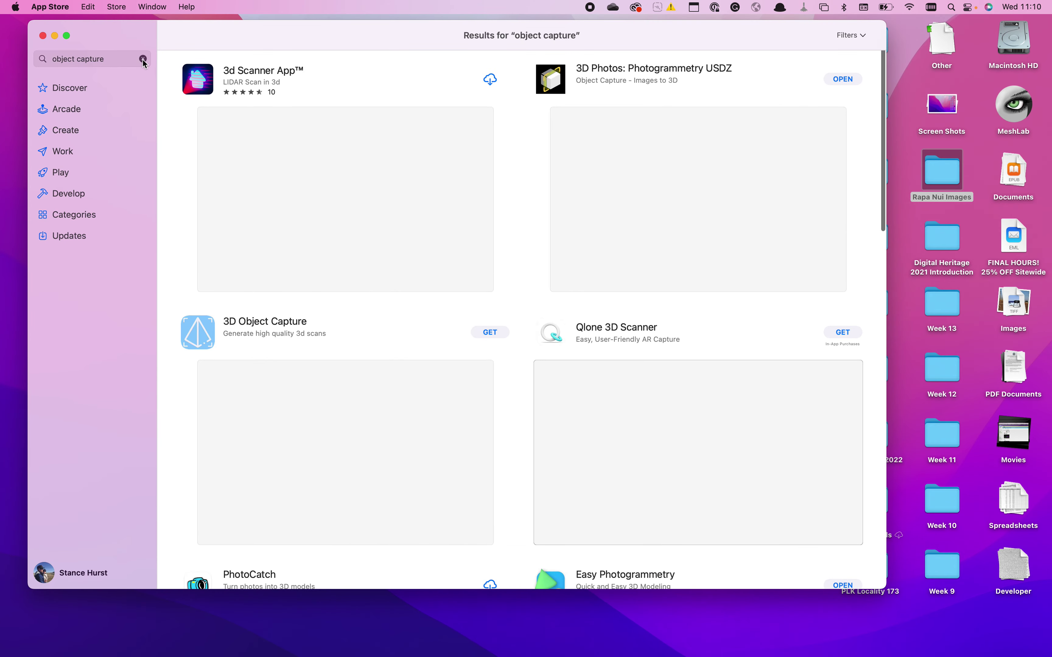
pyautogui.click(143, 59)
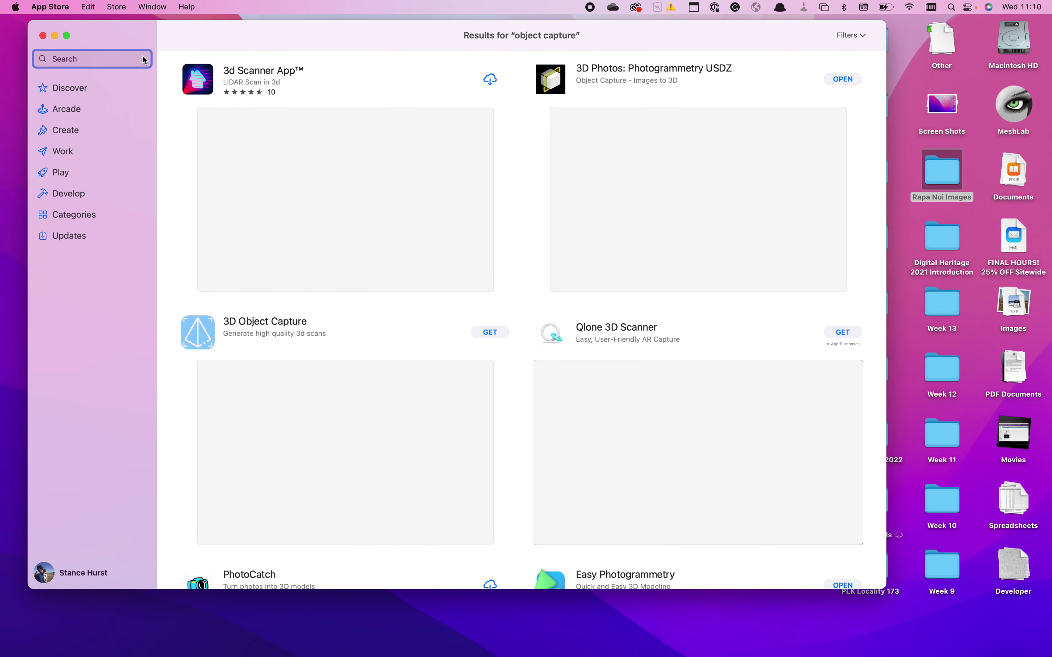
pyautogui.write('object capture')
pyautogui.press('Return')
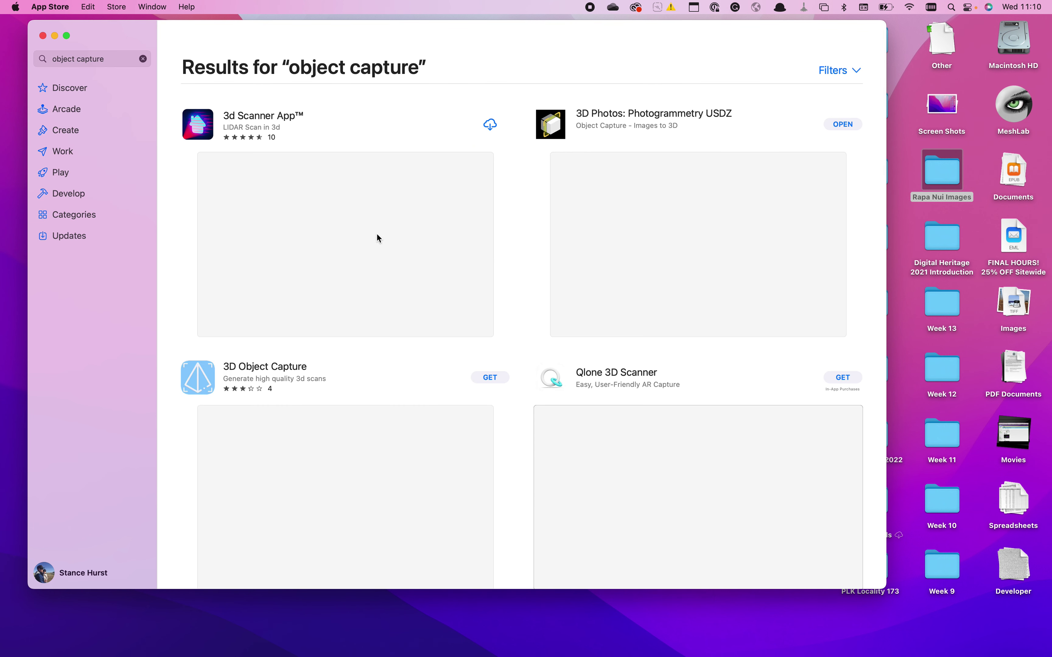
# - Scroll the results down to Easy Photogrammetry, then minimize the App Store
pyautogui.scroll(-1, 377, 234)
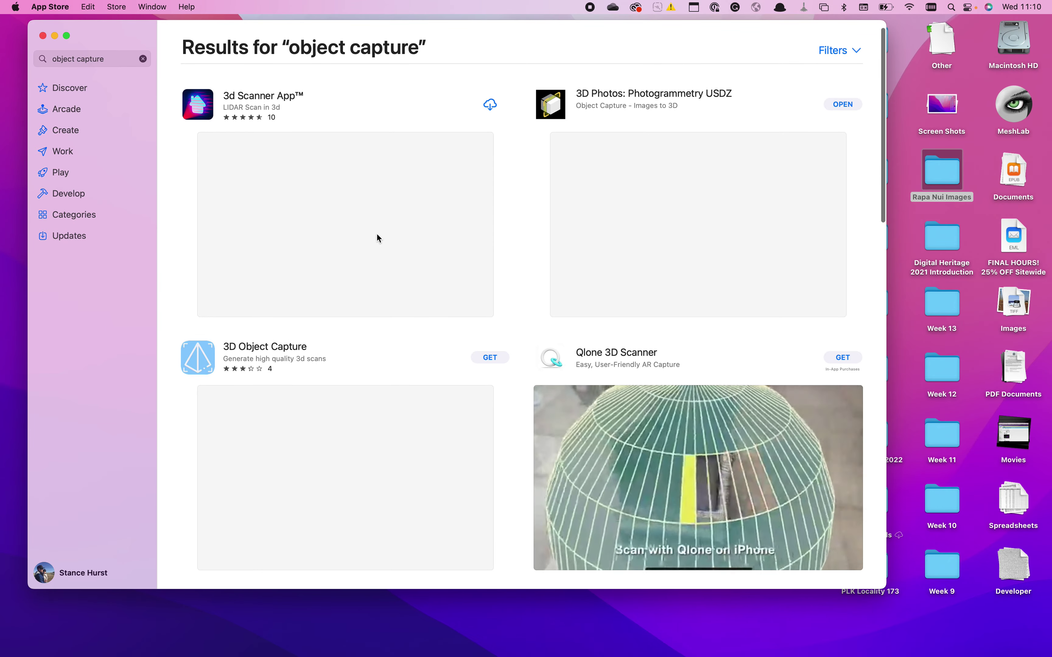
pyautogui.scroll(-5, 376, 232)
pyautogui.scroll(-3, 376, 233)
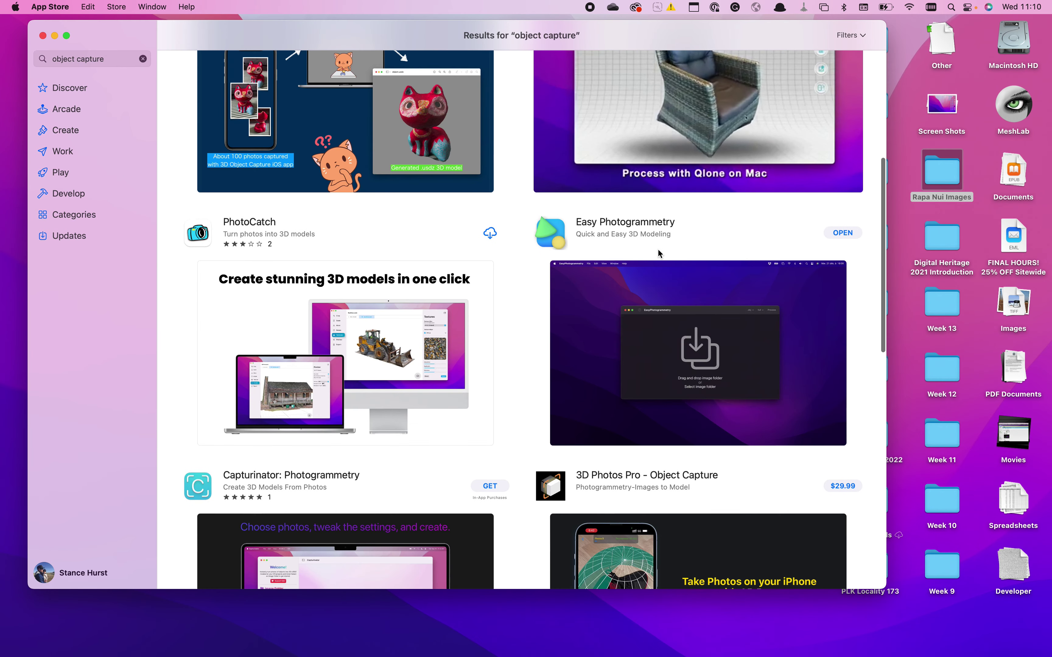
pyautogui.click(55, 35)
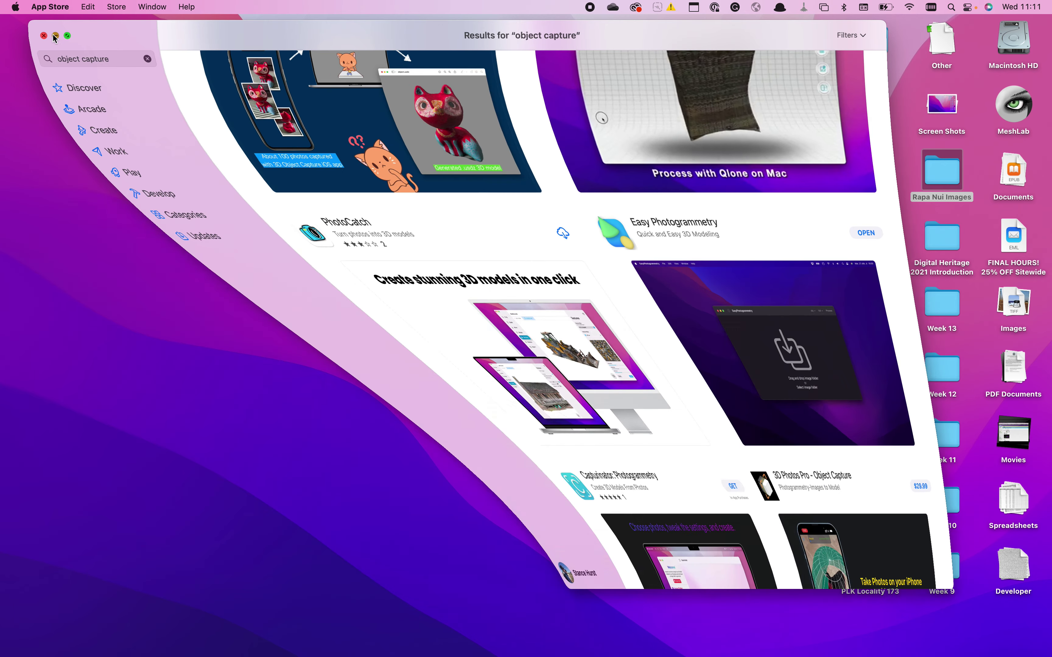
# - Launch EasyPhotogrammetry via Spotlight and open a new project window
pyautogui.press('super+space')
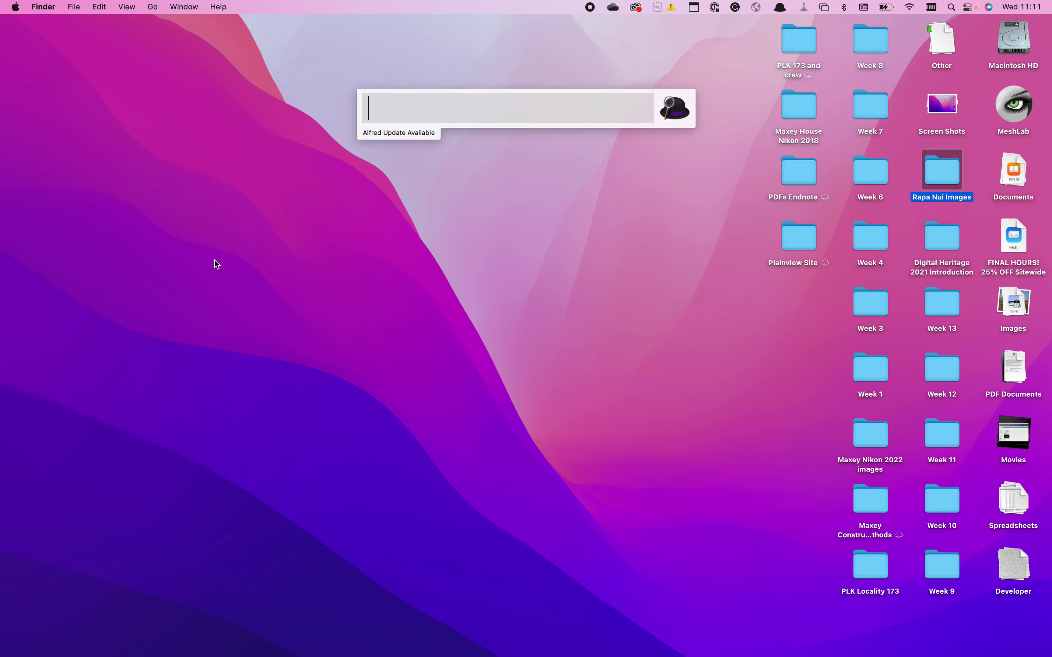
pyautogui.write('easy')
pyautogui.press('Return')
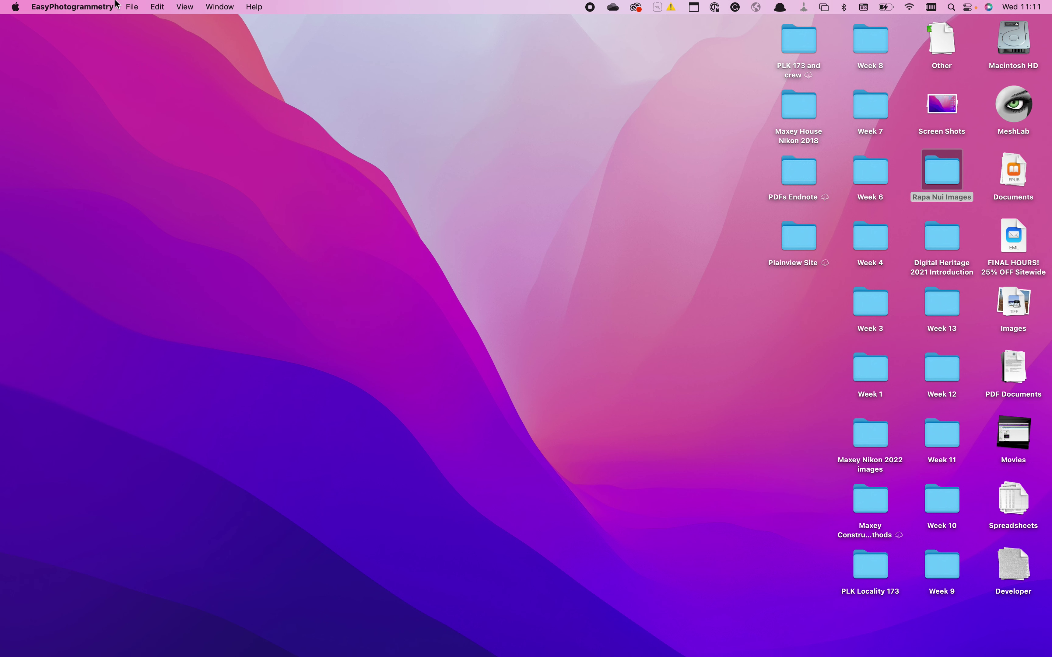
pyautogui.click(132, 6)
pyautogui.click(136, 24)
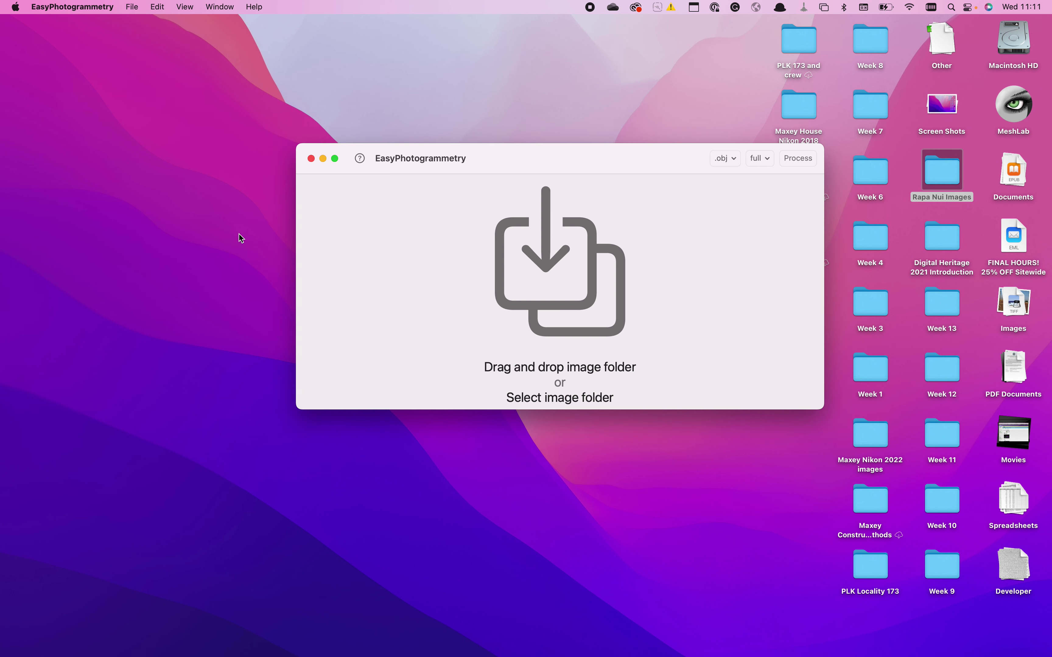
pyautogui.moveTo(527, 164); pyautogui.dragTo(418, 115)
# - Drag the Rapa Nui Images desktop folder into EasyPhotogrammetry as the image source
pyautogui.moveTo(278, 654)
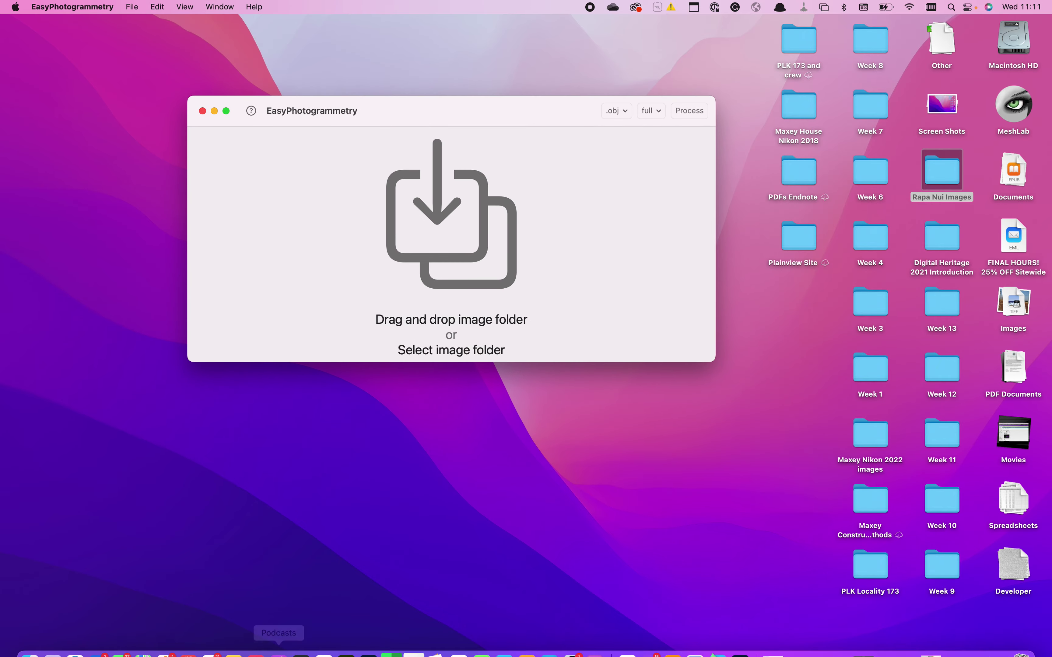
pyautogui.click(35, 645)
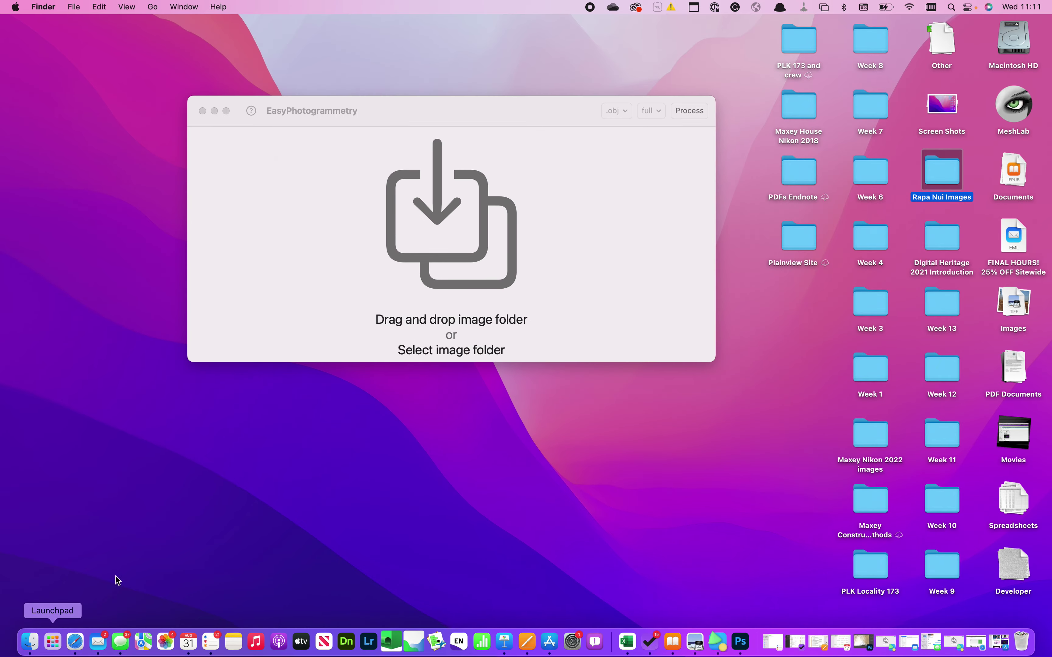
pyautogui.click(288, 143)
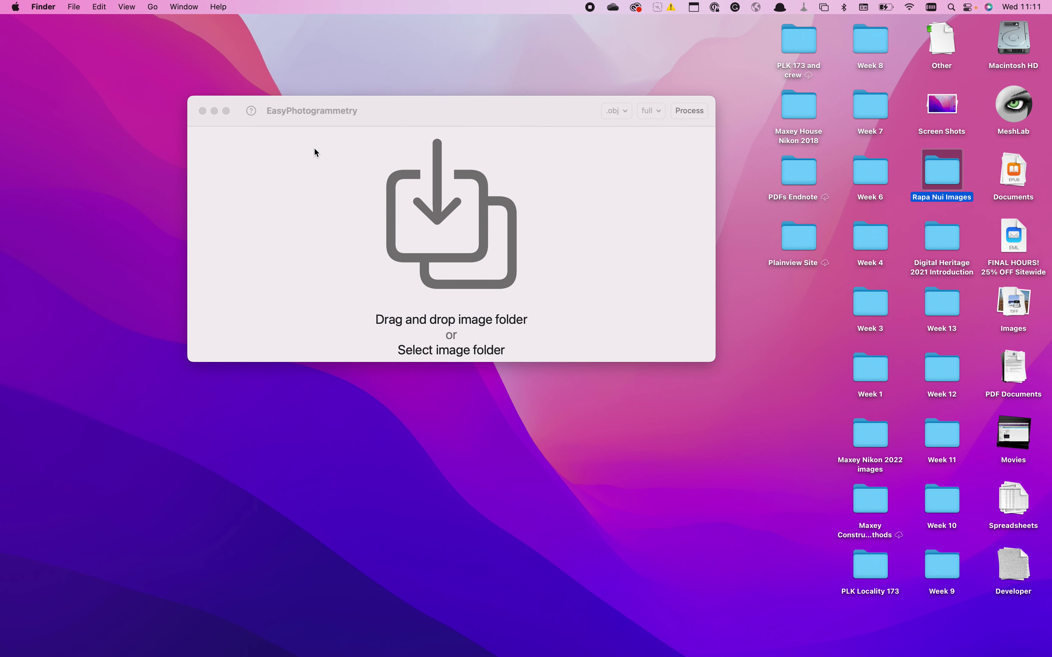
pyautogui.moveTo(950, 176); pyautogui.dragTo(472, 224)
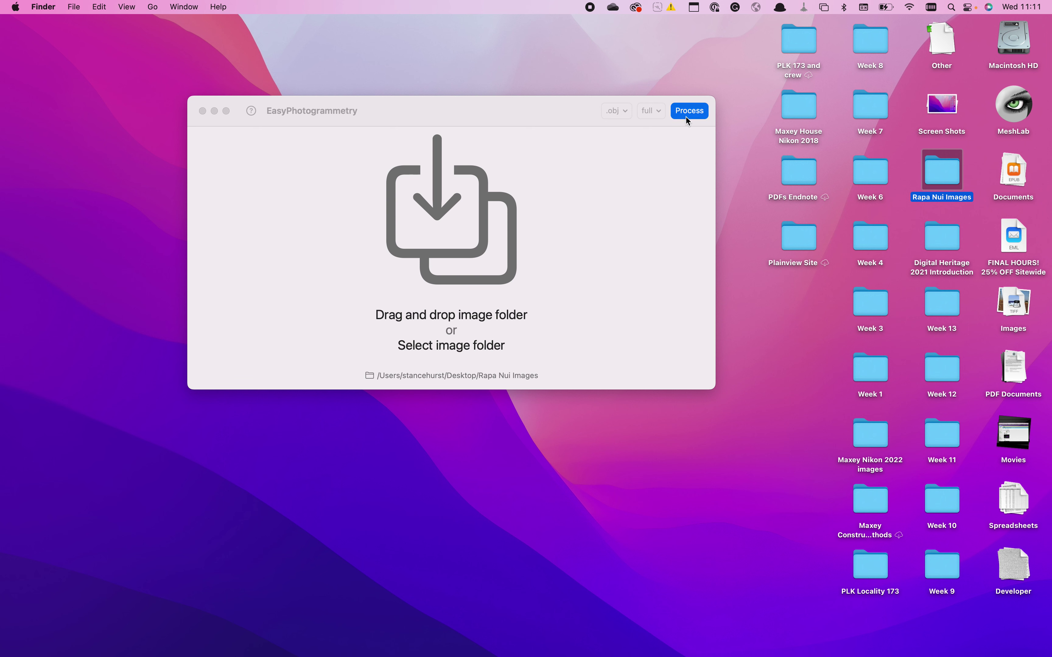
# - Confirm .obj output format and full detail level, then start processing
pyautogui.click(583, 119)
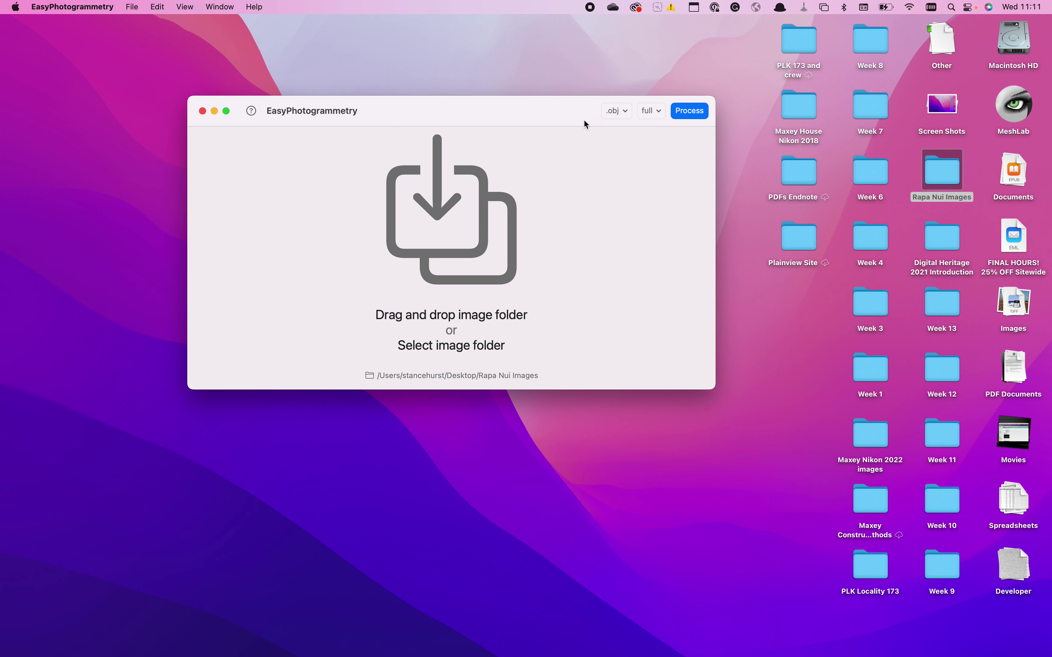
pyautogui.click(625, 111)
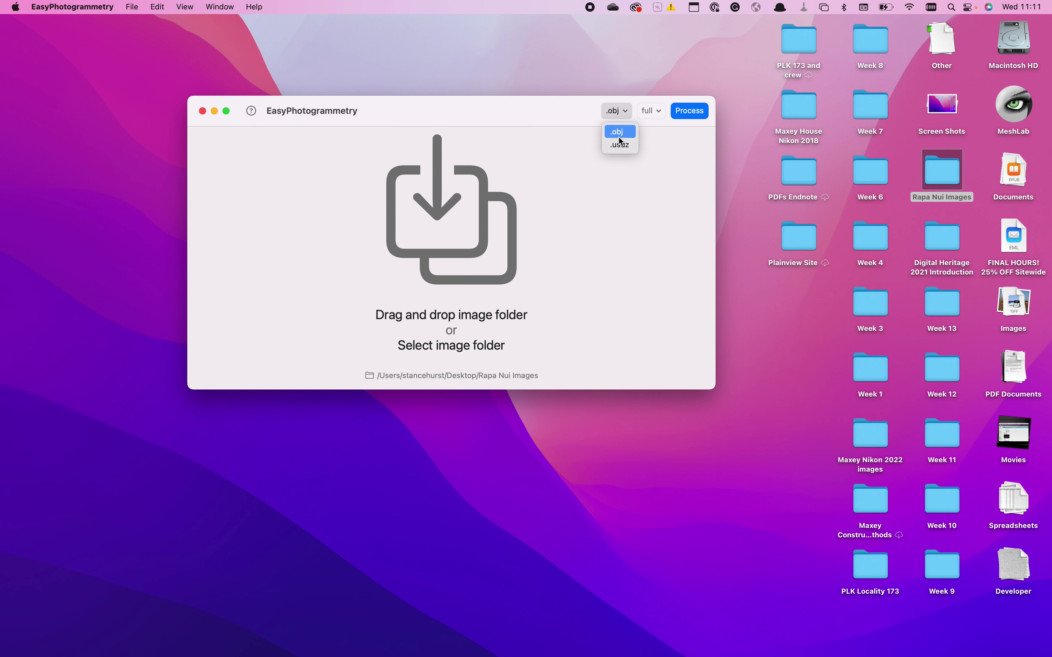
pyautogui.click(578, 114)
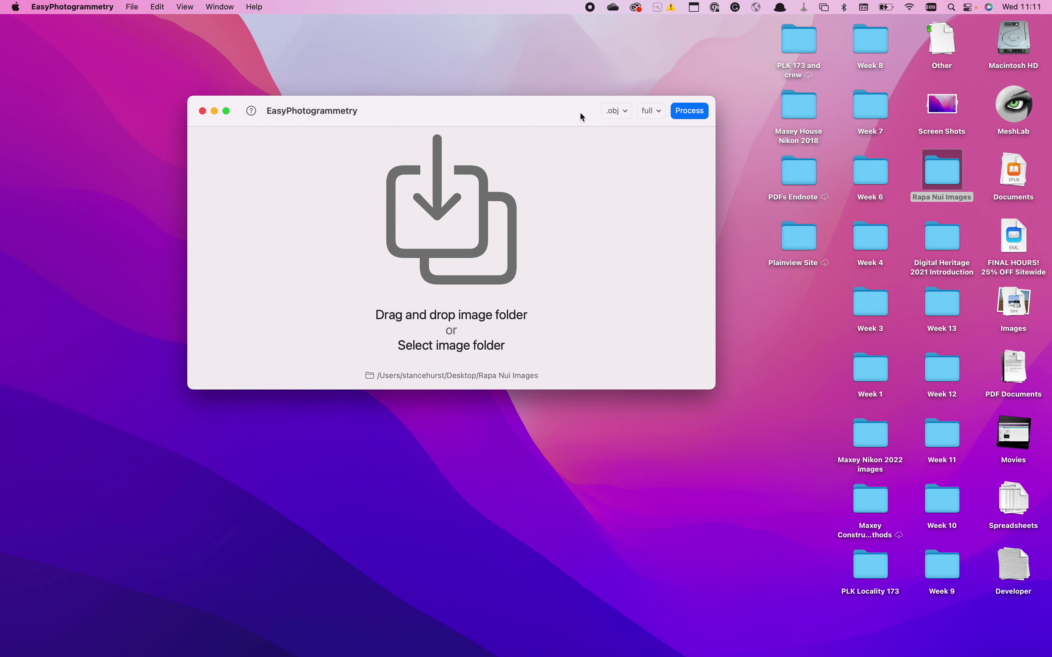
pyautogui.click(650, 112)
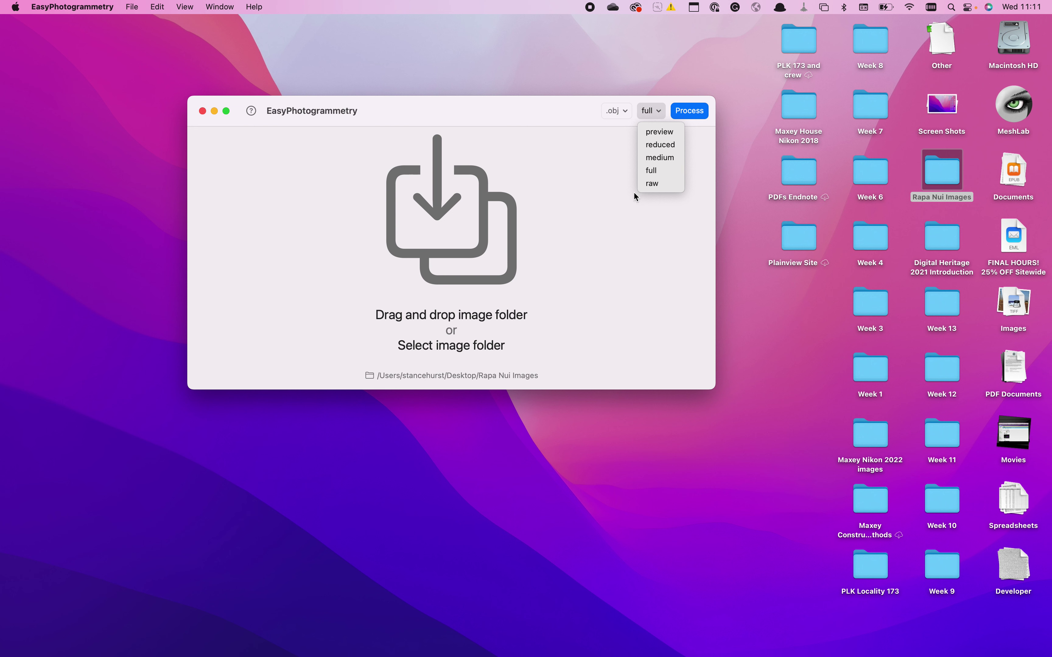
pyautogui.click(650, 171)
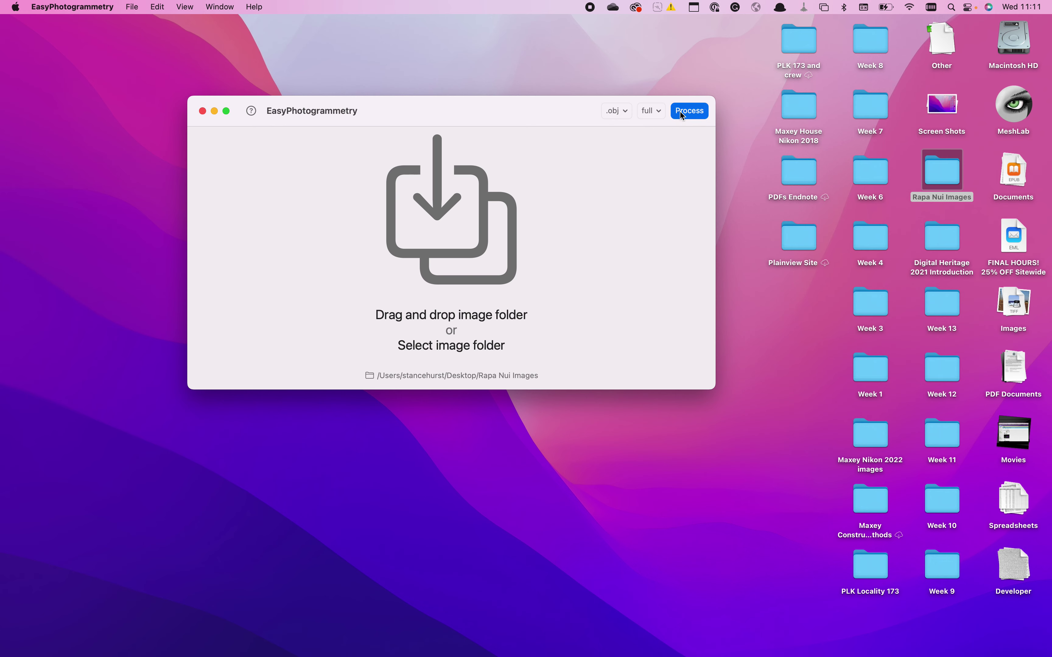
pyautogui.click(684, 113)
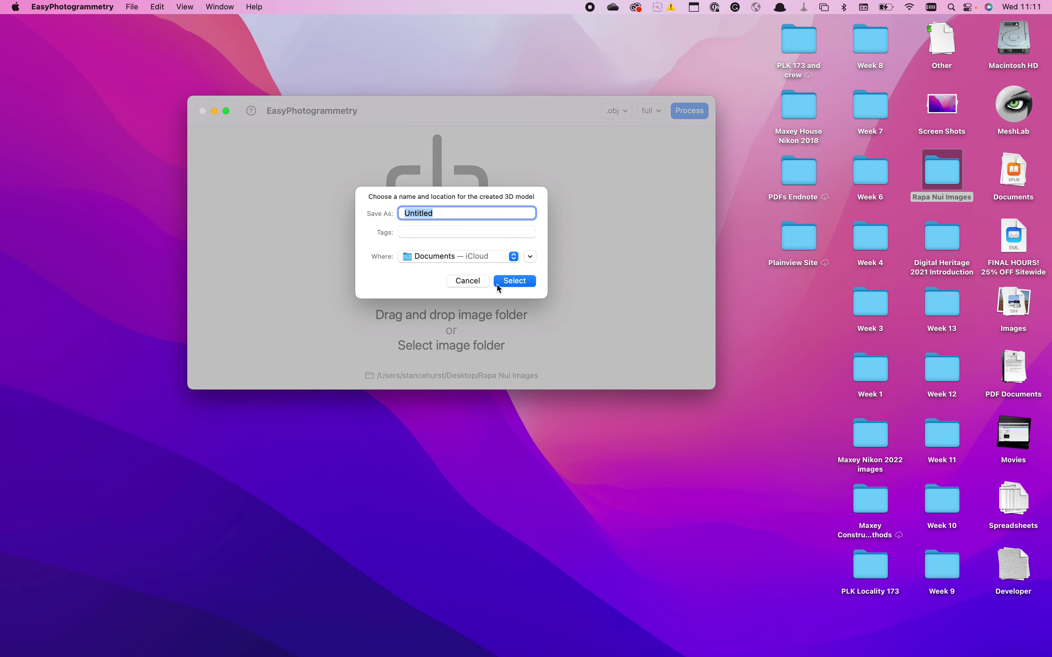
# - Save the model as Untitled in Documents and let processing finish (about 41s)
pyautogui.click(515, 284)
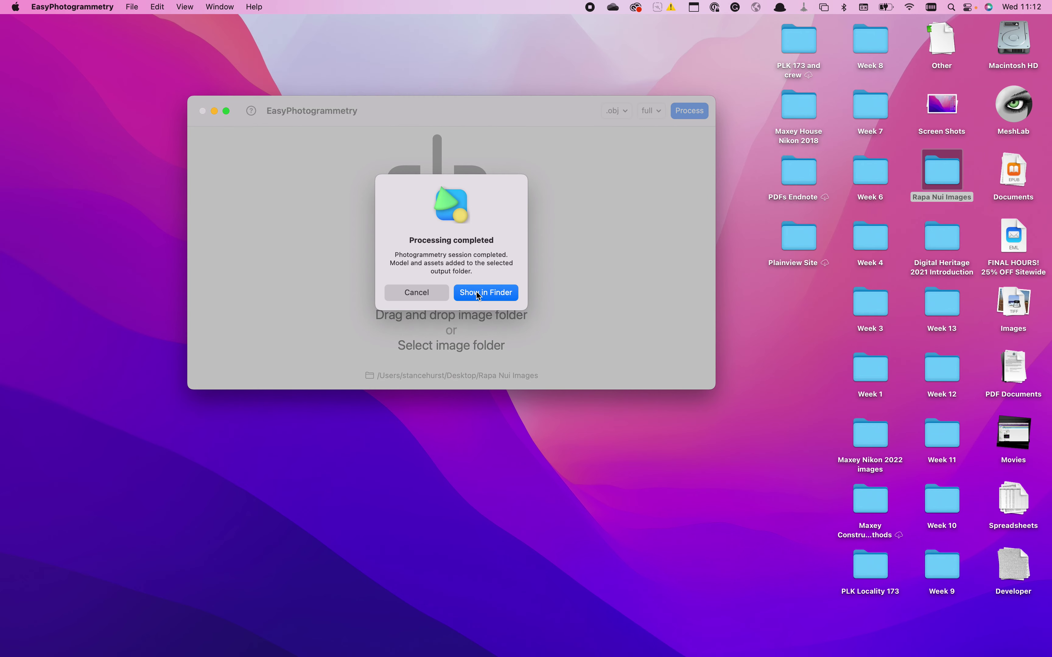
# - Show the Untitled output folder in Finder and select baked_mesh.obj
pyautogui.click(477, 294)
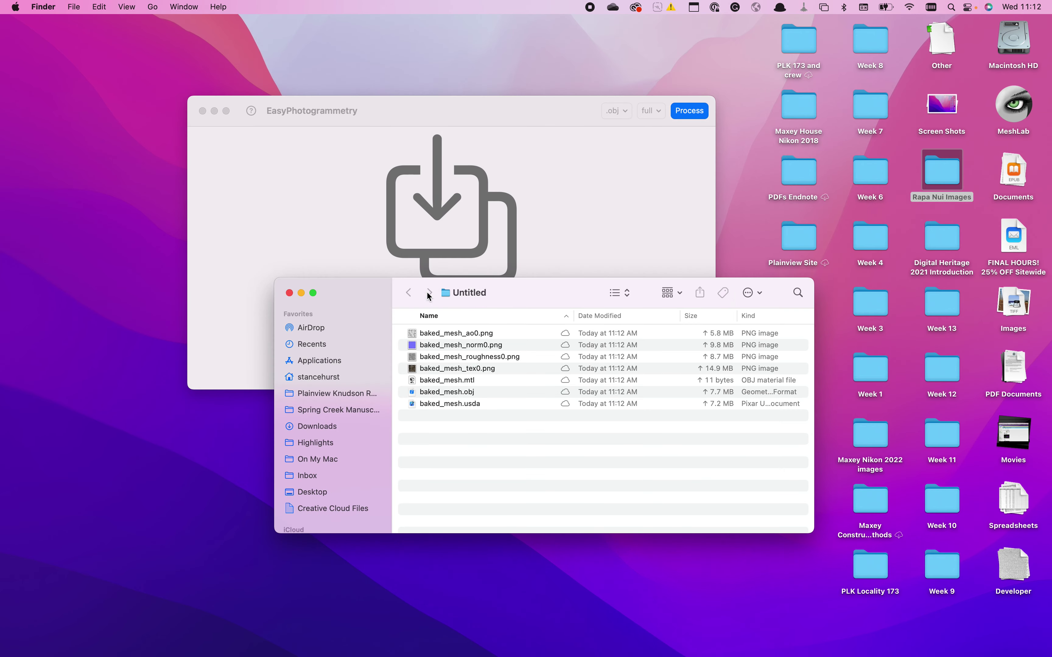
pyautogui.moveTo(372, 292); pyautogui.dragTo(263, 248)
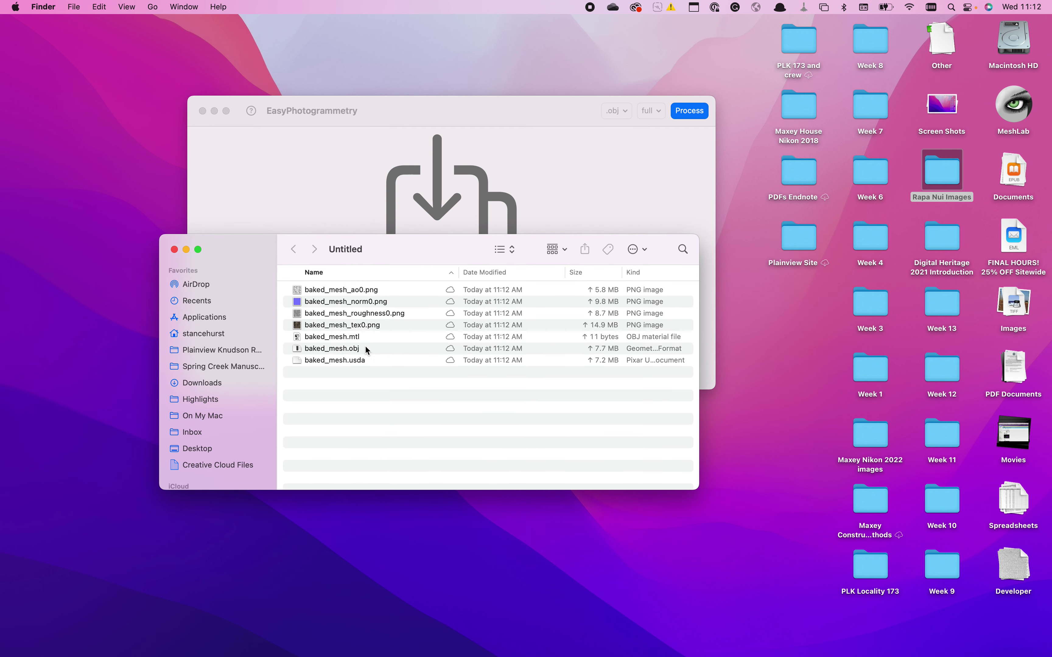
pyautogui.click(341, 350)
# - Open baked_mesh.obj with MeshLab2022.02
pyautogui.rightClick(341, 352)
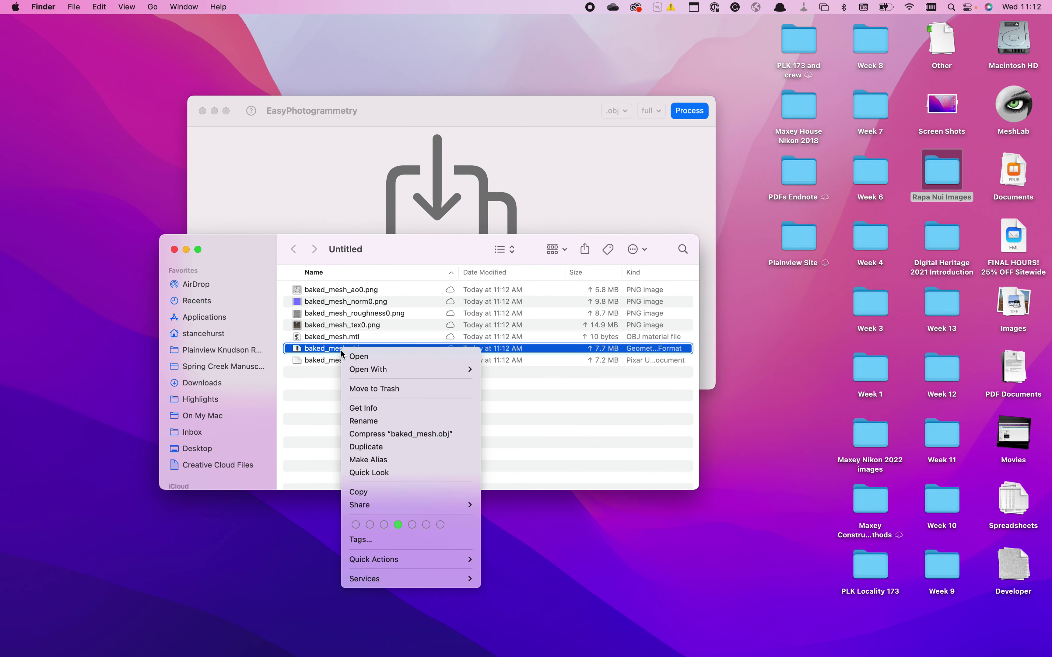
pyautogui.click(341, 352)
pyautogui.rightClick(342, 352)
pyautogui.click(341, 353)
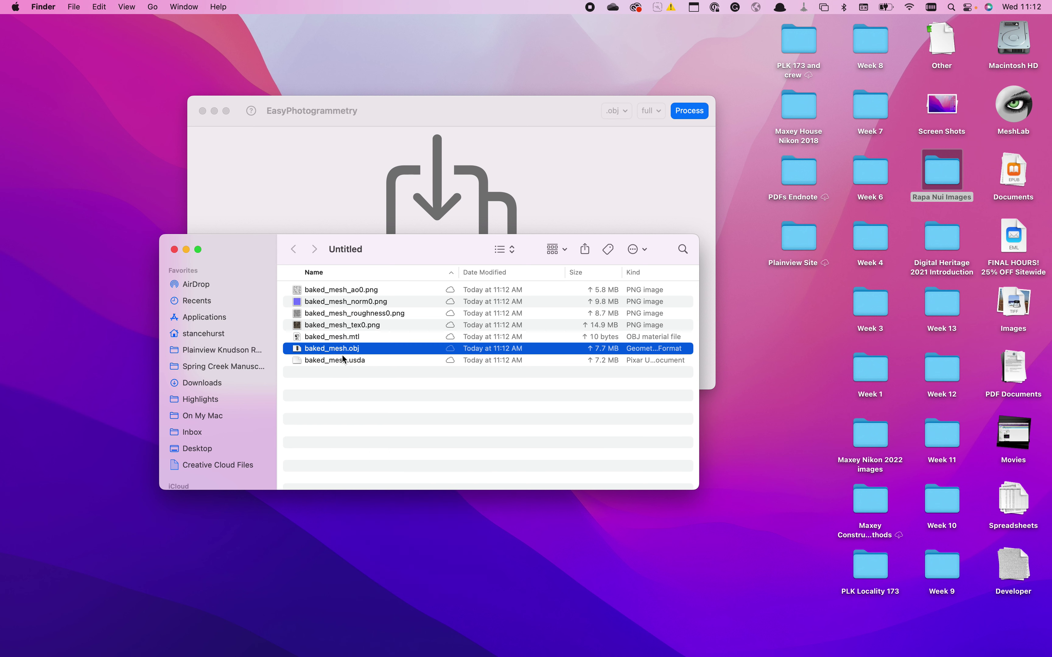
pyautogui.rightClick(341, 353)
pyautogui.click(343, 353)
pyautogui.rightClick(343, 352)
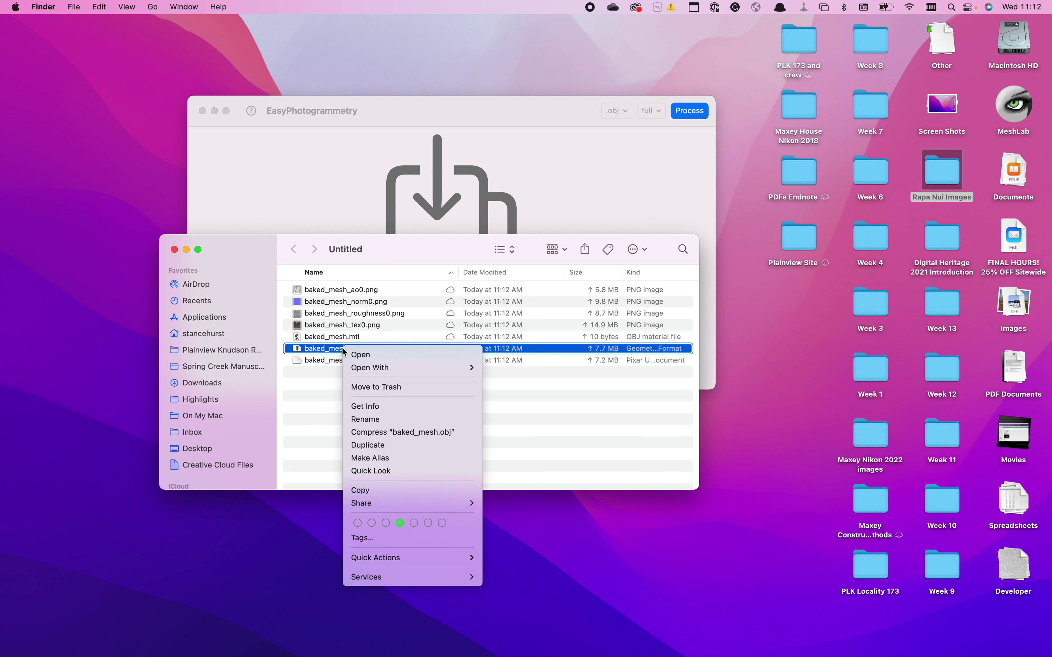
pyautogui.moveTo(374, 367)
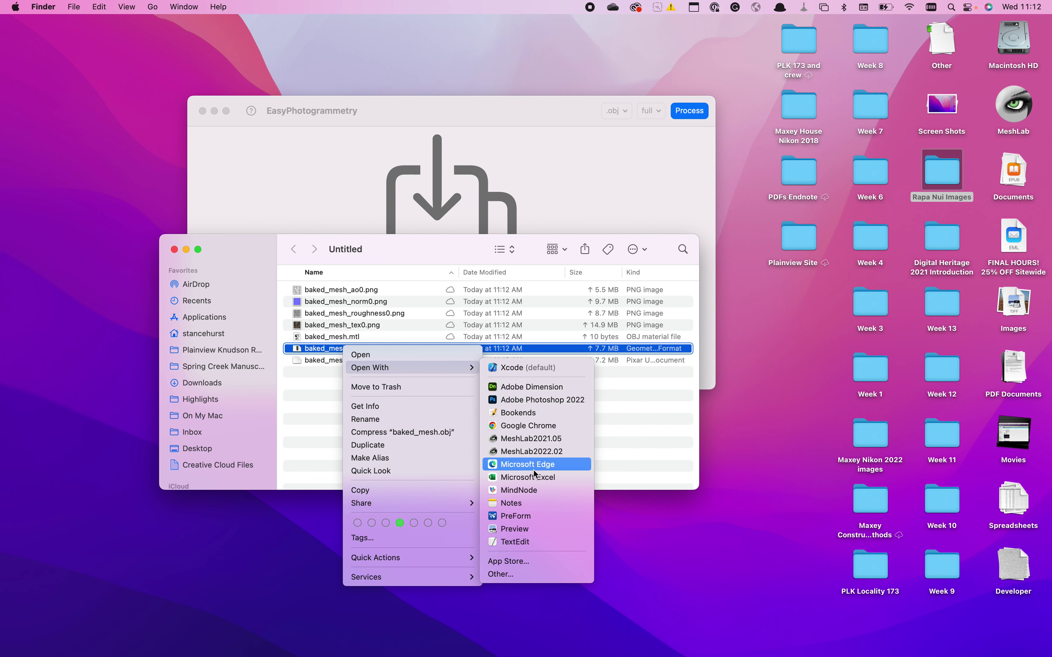
pyautogui.click(535, 453)
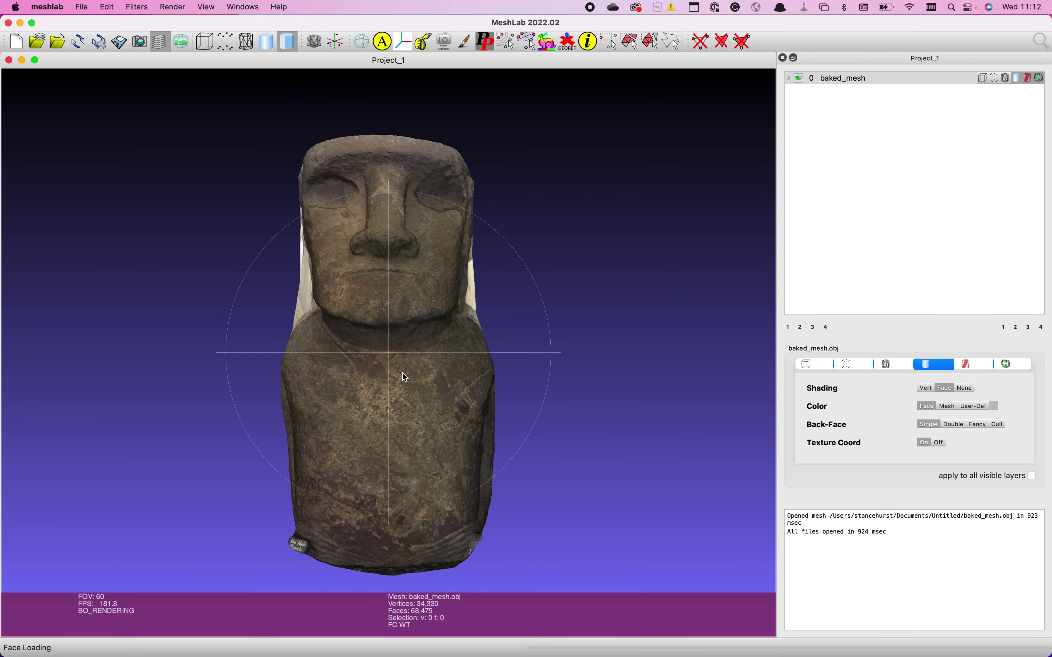
# - Orbit and zoom around the loaded moai statue to view another side
pyautogui.moveTo(402, 377); pyautogui.dragTo(378, 370)
pyautogui.scroll(-4, 378, 370)
pyautogui.scroll(8, 378, 370)
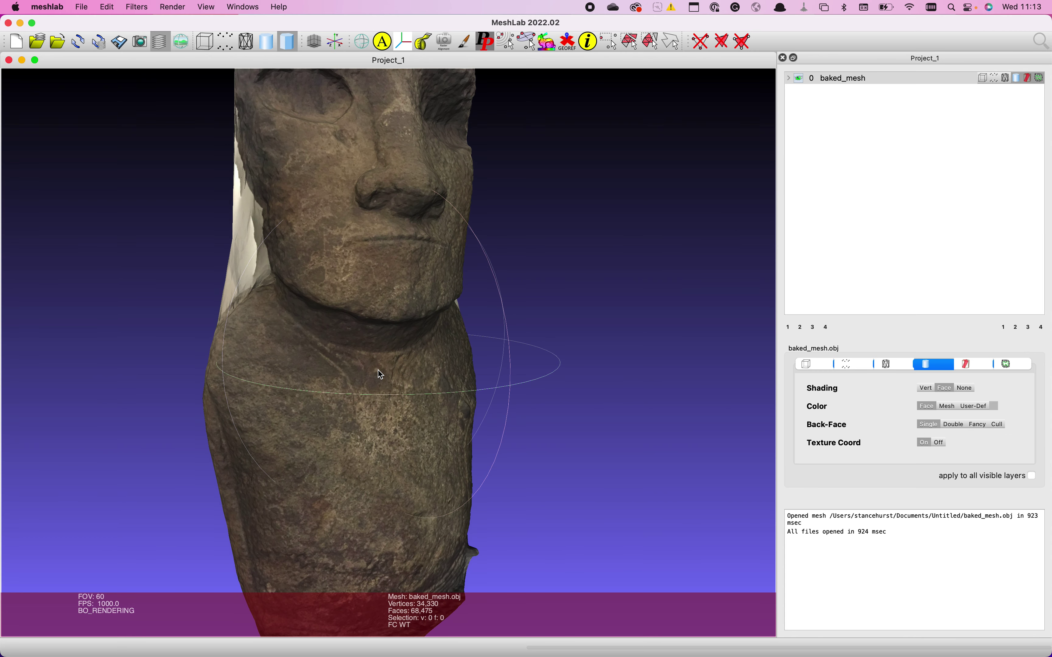
pyautogui.scroll(6, 378, 370)
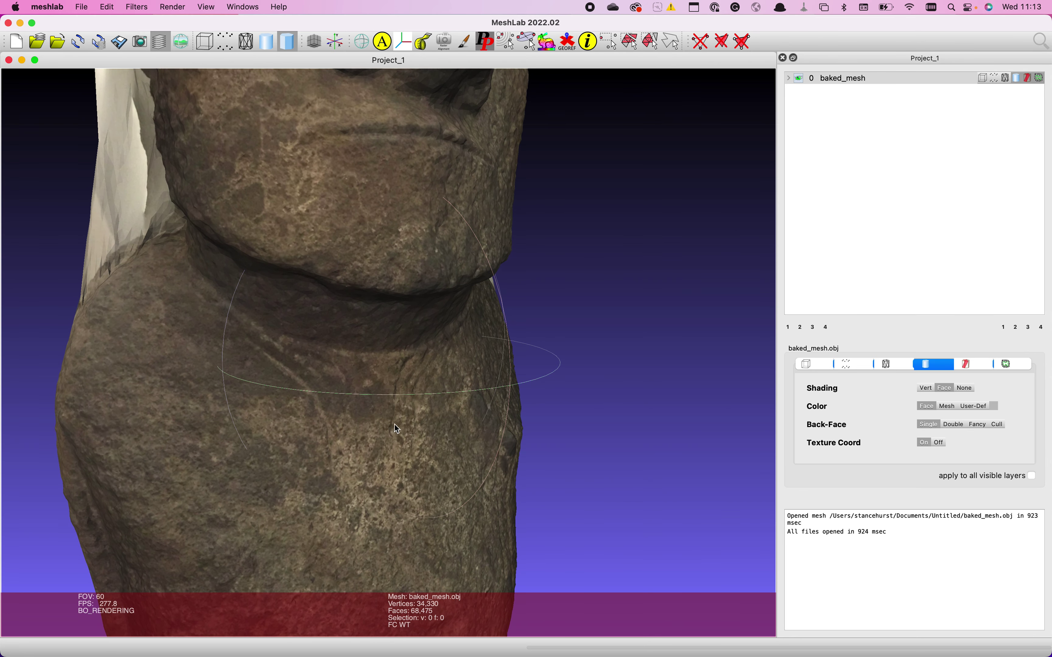
pyautogui.click(393, 422)
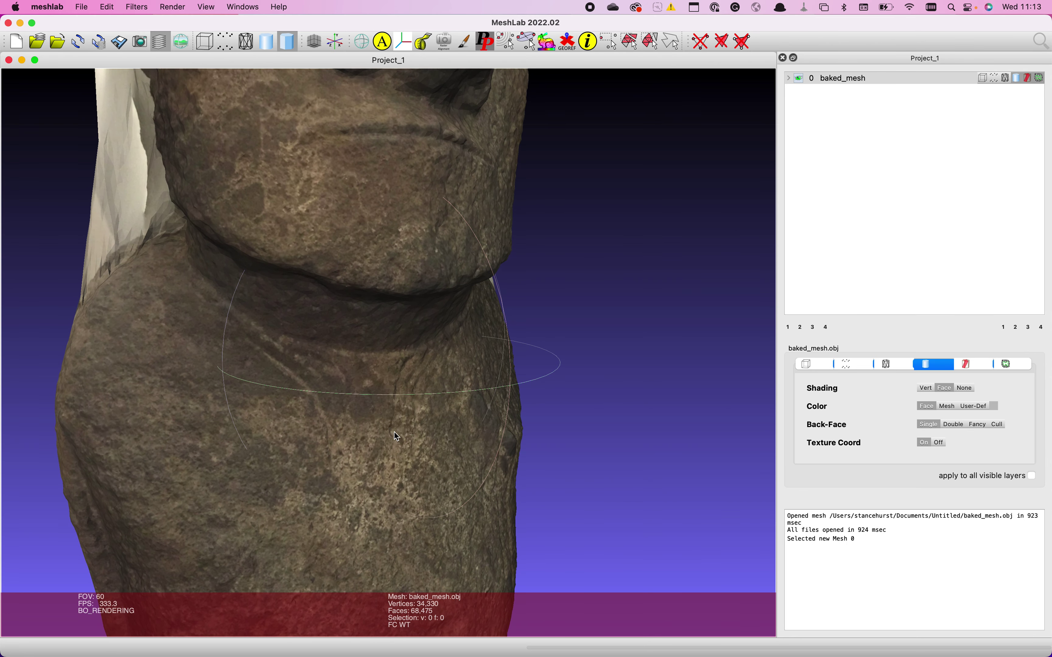
pyautogui.click(415, 444)
# - Rotate the moai to examine its neck and view its face obliquely
pyautogui.moveTo(372, 412); pyautogui.dragTo(296, 364)
pyautogui.scroll(5, 296, 364)
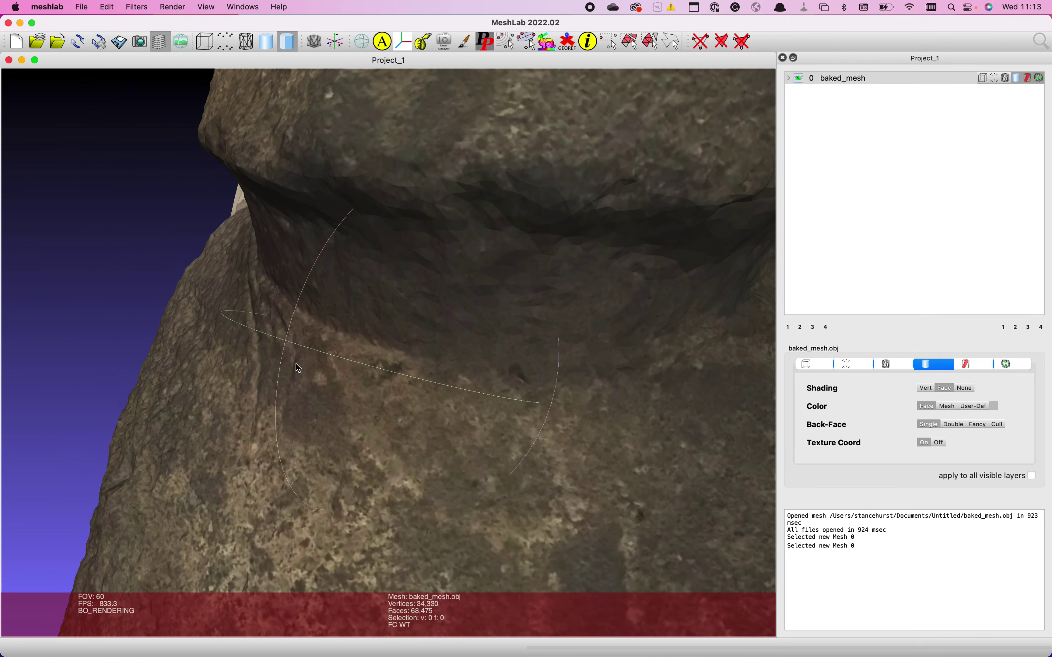
pyautogui.scroll(-5, 297, 365)
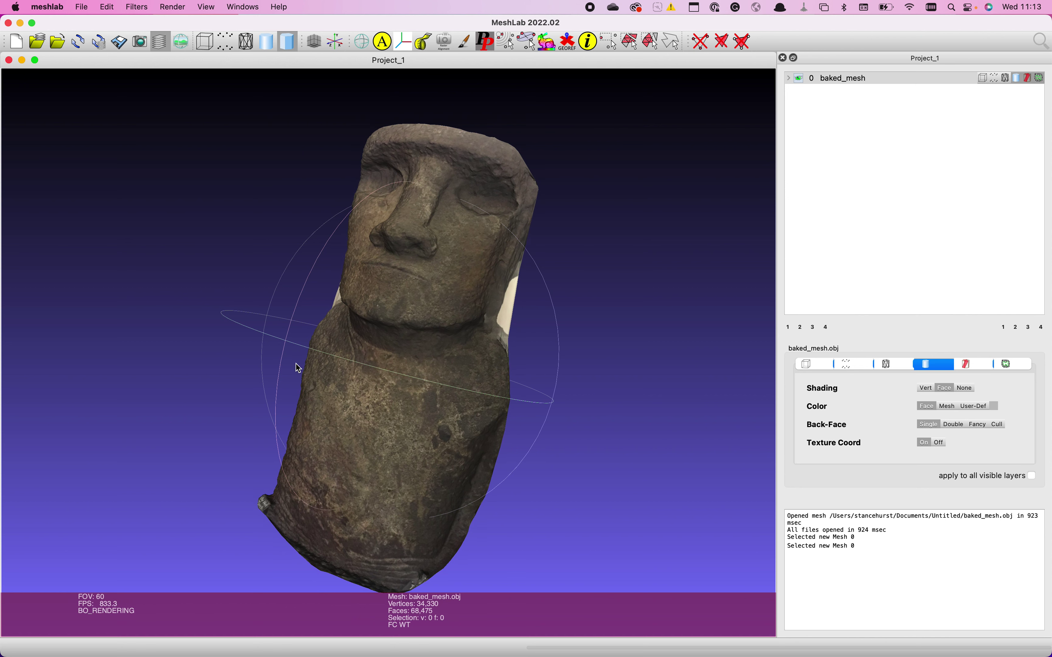
pyautogui.click(333, 379)
pyautogui.click(381, 403)
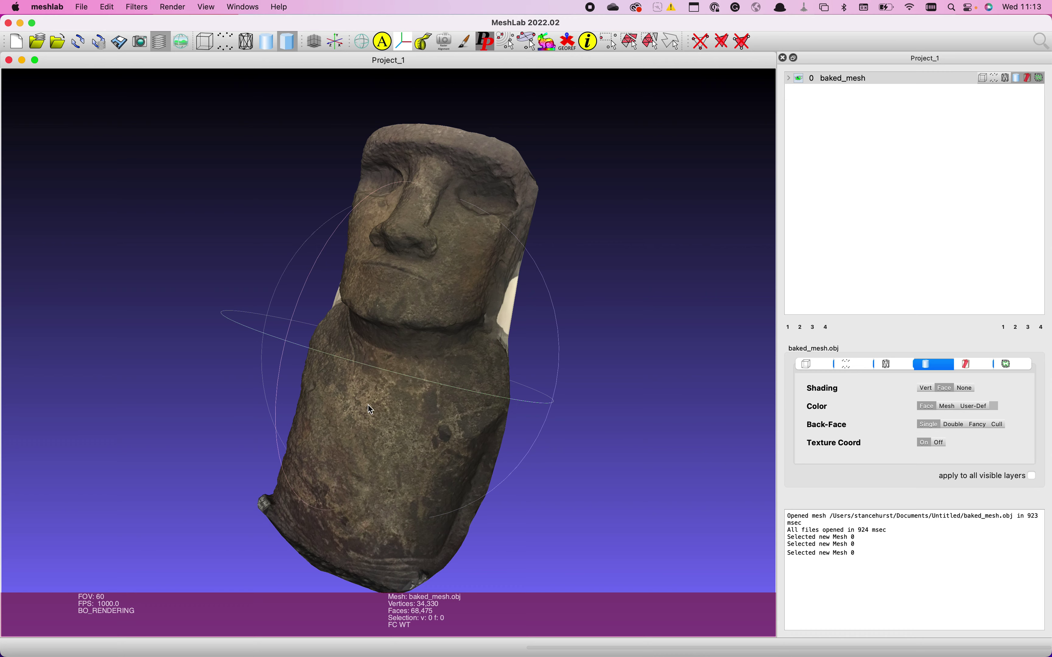
pyautogui.moveTo(371, 409); pyautogui.dragTo(433, 239)
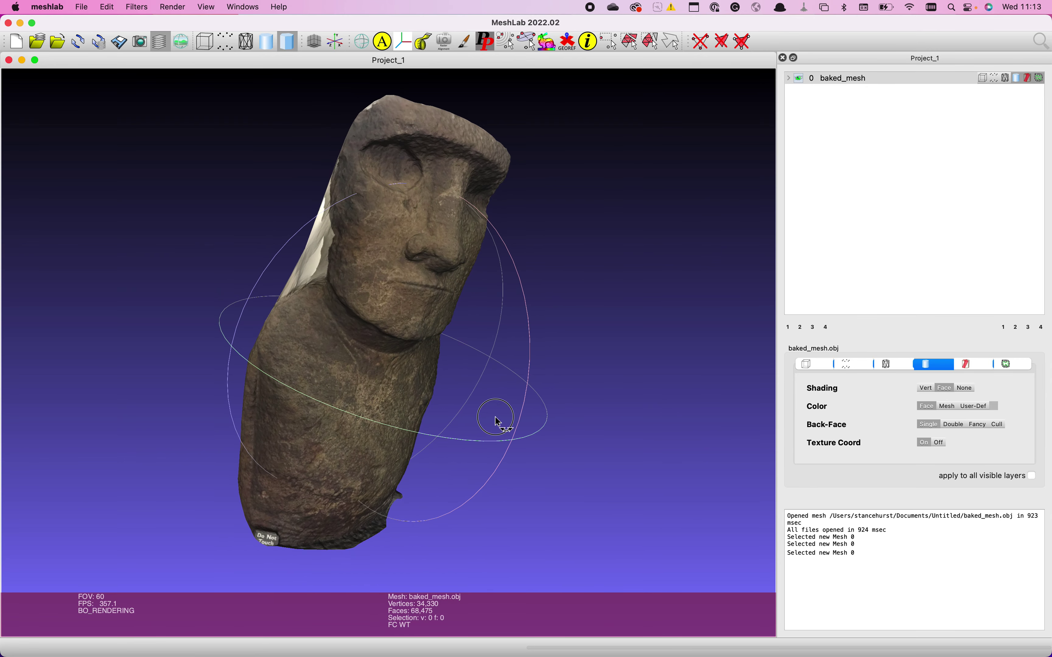